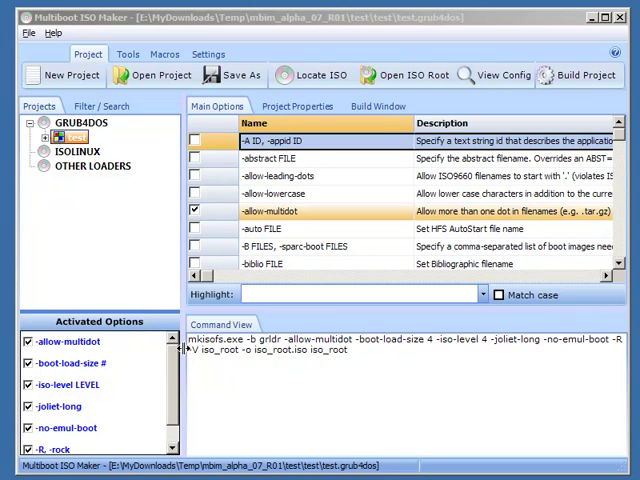
mouse_move(178, 362)
mouse_down()
mouse_move(172, 383)
mouse_move(172, 362)
mouse_up()
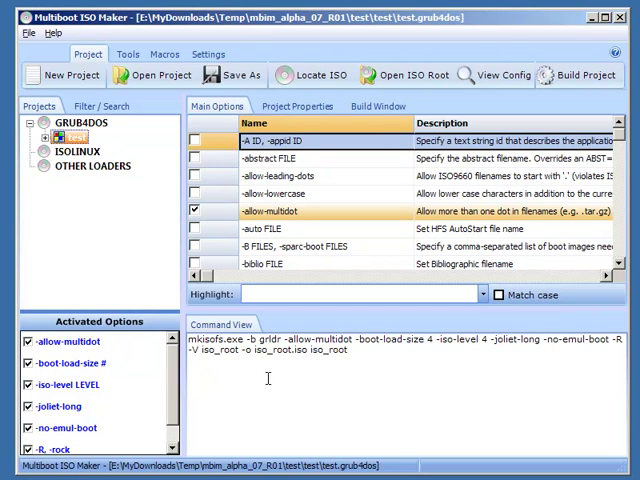
Step: Expand the GRUB4DOS 'test' project node in the Projects tree to reveal its project file path
click(45, 137)
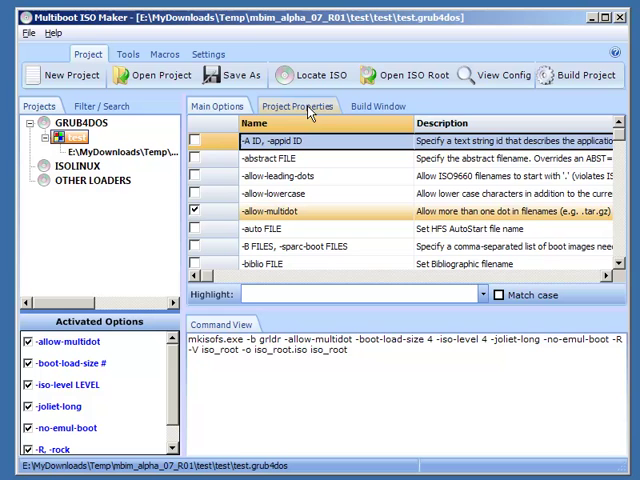
click(302, 108)
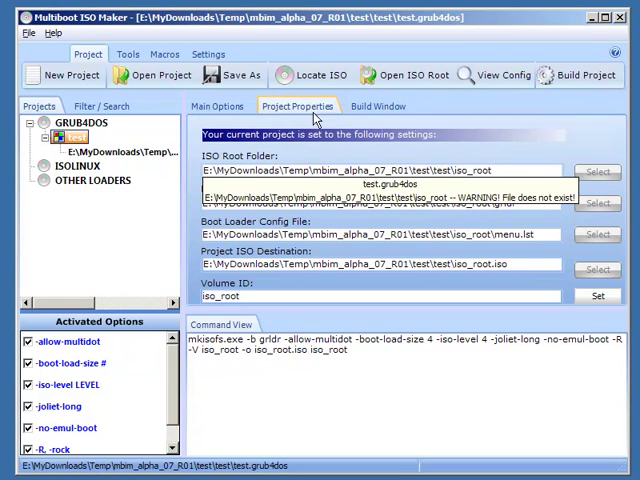
click(377, 106)
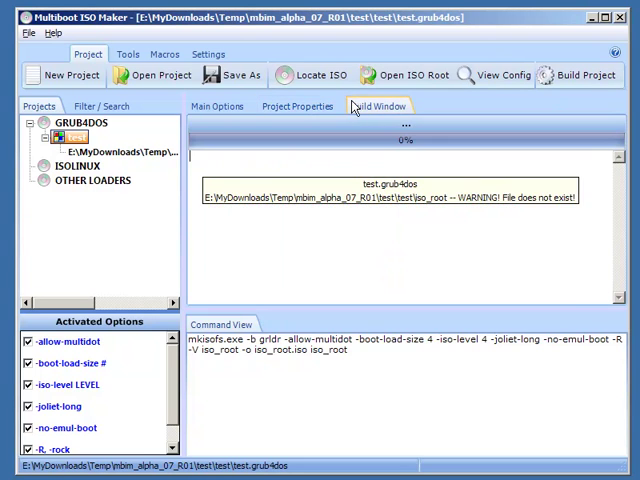
click(287, 107)
click(217, 106)
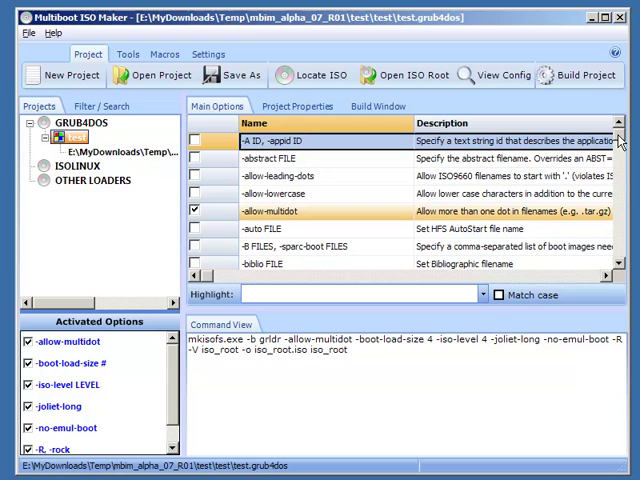
drag(619, 140, 619, 168)
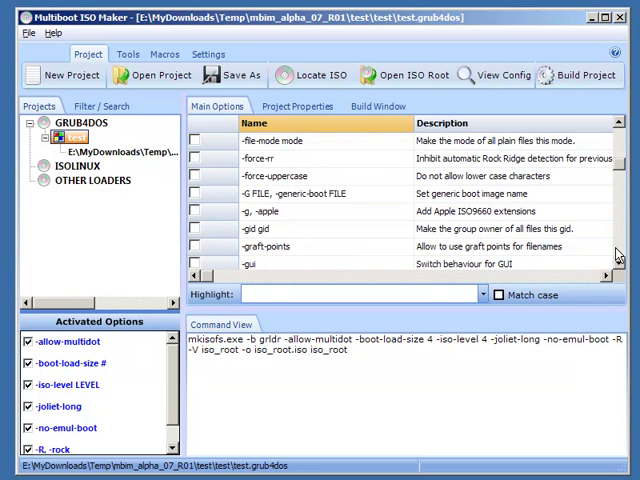
click(619, 266)
click(619, 266)
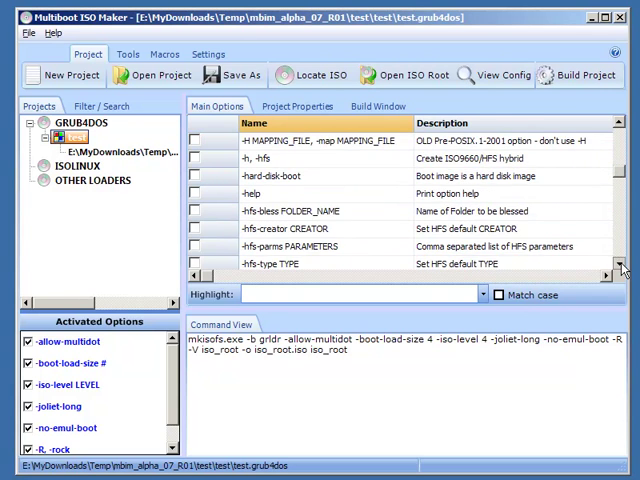
click(619, 266)
click(619, 266)
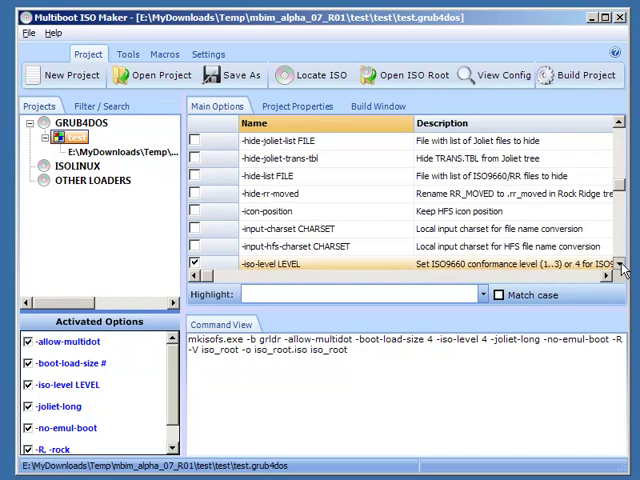
click(619, 266)
click(619, 266)
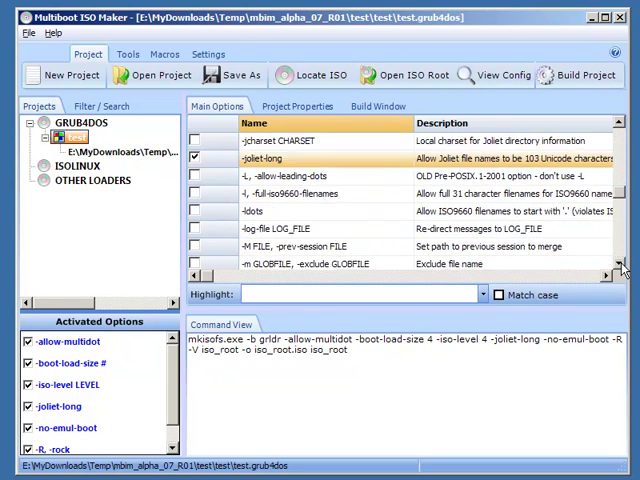
click(619, 266)
click(619, 266)
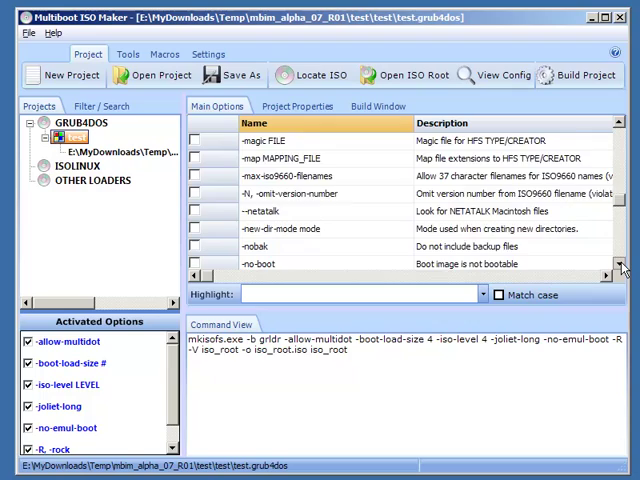
click(619, 266)
click(619, 266)
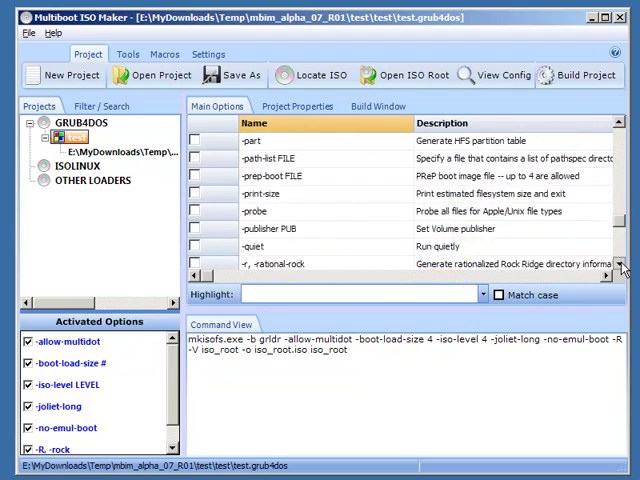
click(619, 266)
click(619, 266)
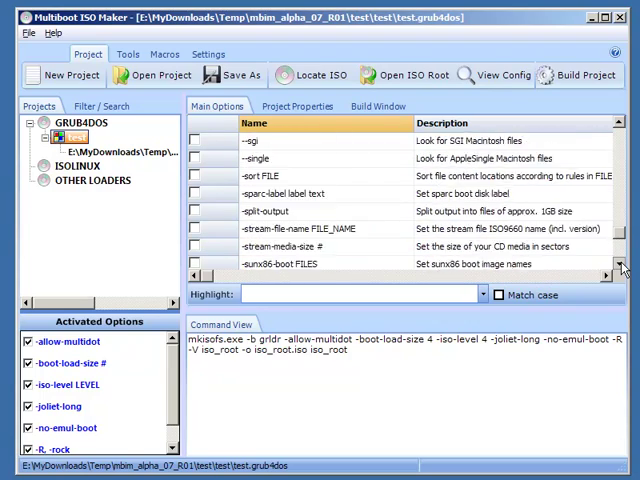
click(619, 266)
click(619, 266)
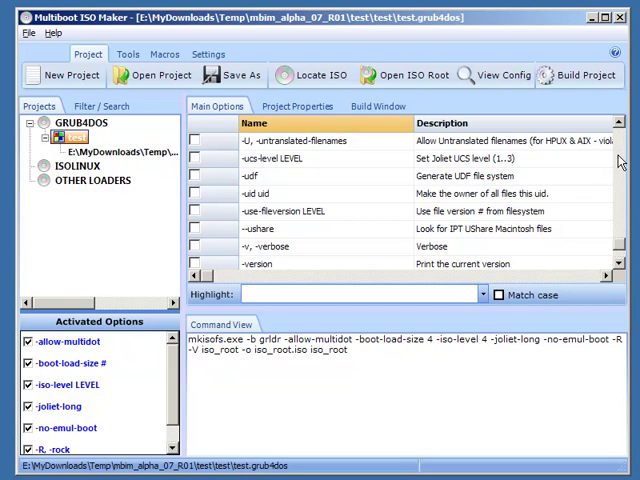
drag(620, 243, 620, 158)
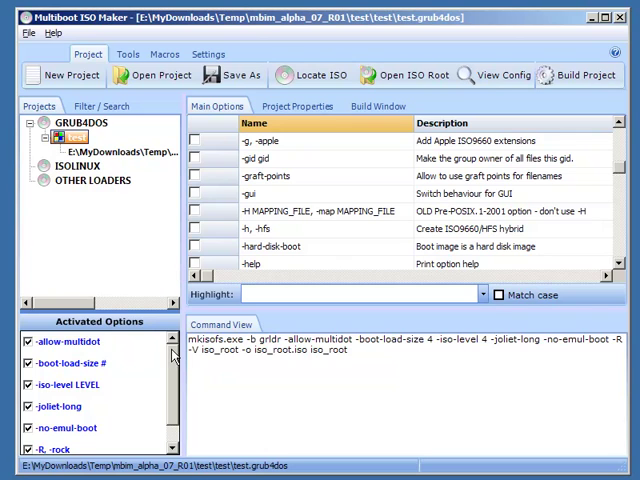
scroll(172, 375, down, 1)
scroll(172, 375, up, 1)
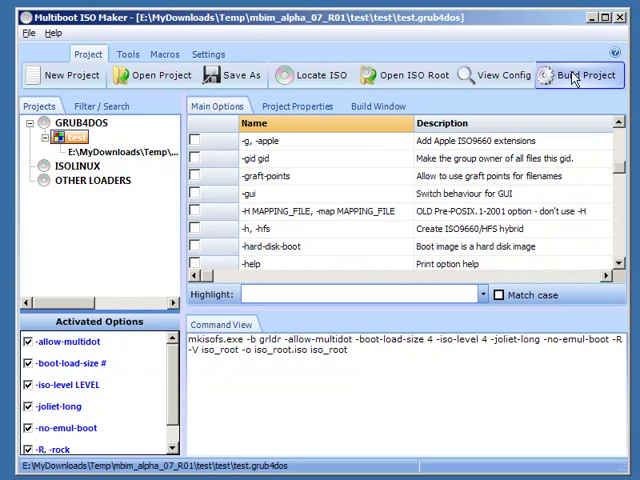
click(164, 54)
click(208, 54)
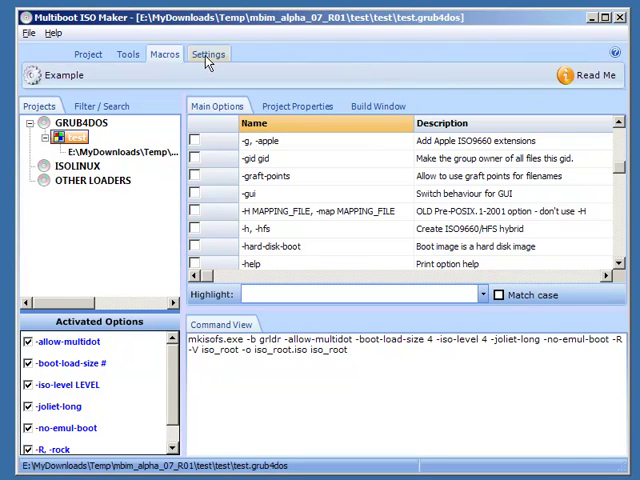
click(128, 54)
click(88, 54)
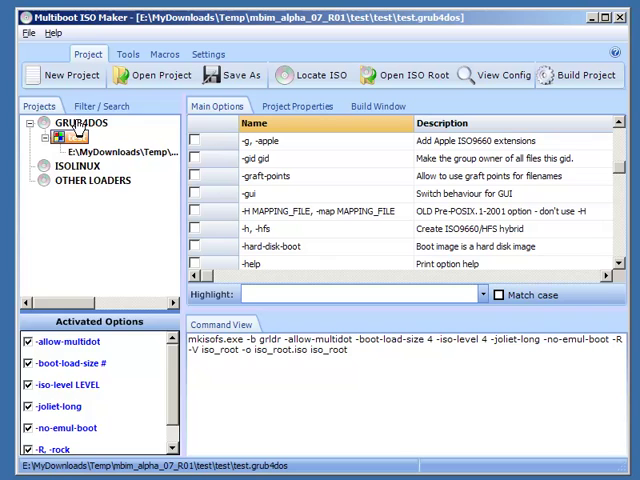
click(100, 106)
click(38, 106)
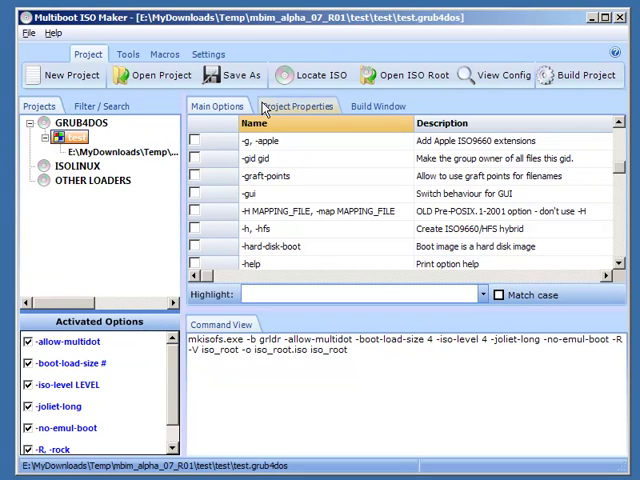
click(378, 106)
click(216, 106)
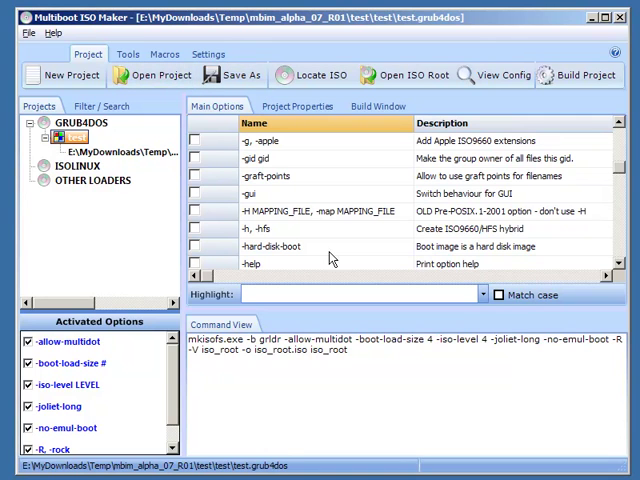
click(392, 178)
key(Down)
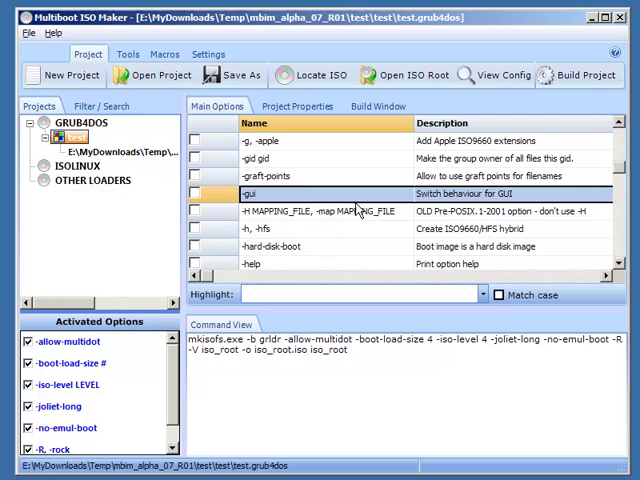
key(Down)
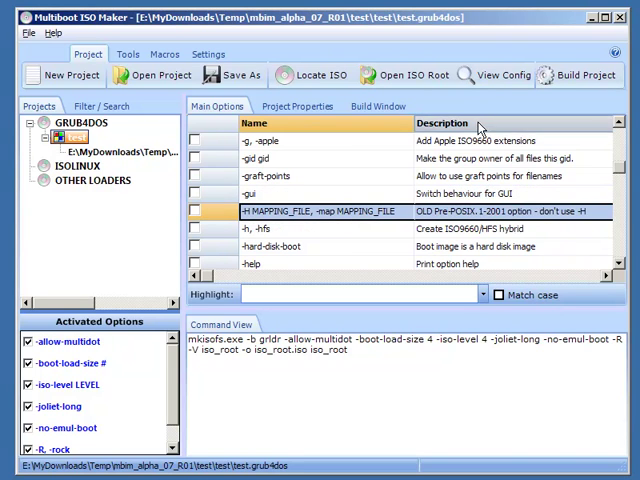
click(480, 141)
key(Down)
key(Down)
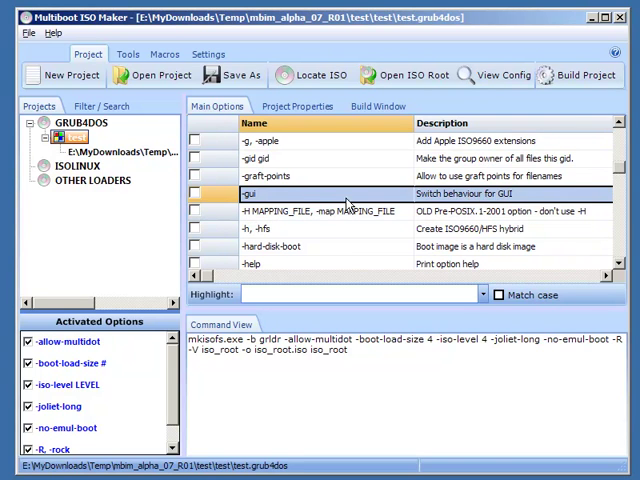
key(Up)
key(Up)
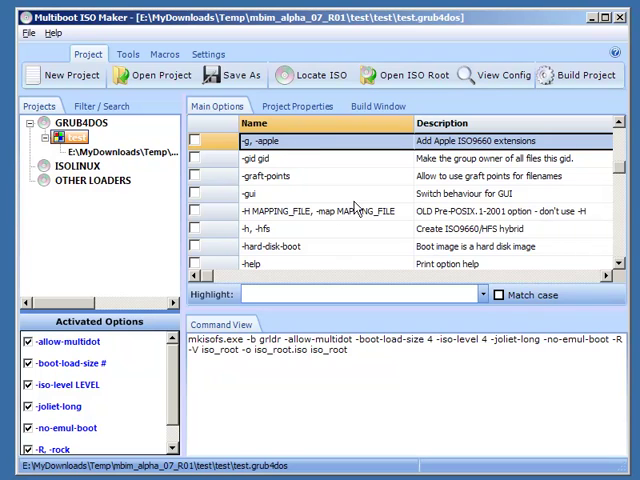